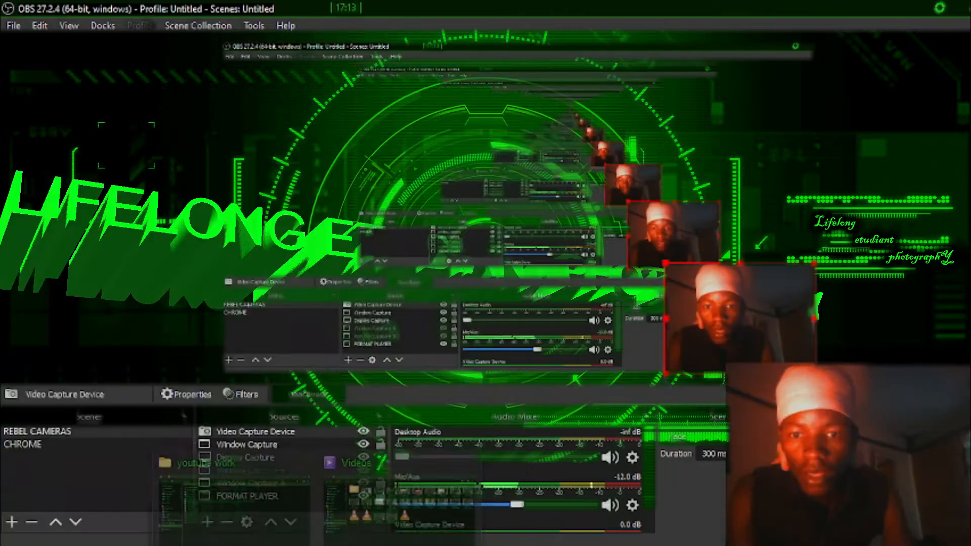
Open images.jpeg from the youtube work folder in Photoshop
mouse_move(324, 545)
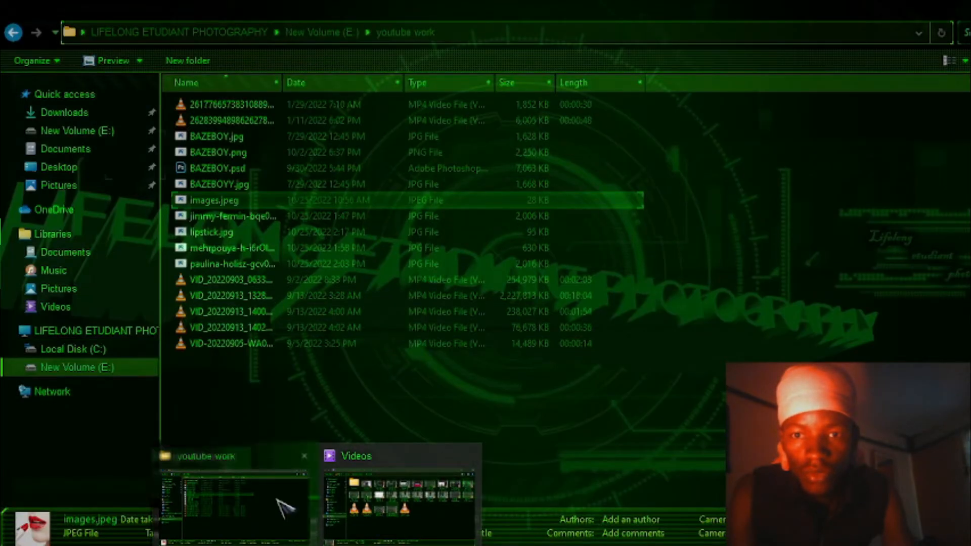
left_click(279, 502)
left_click_drag(279, 199, 336, 321)
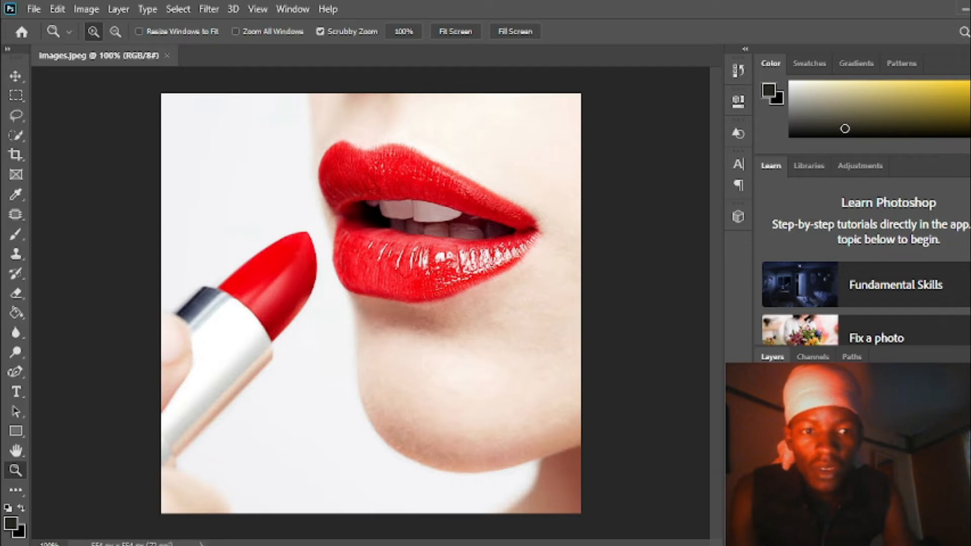
Duplicate the Background layer under the name "new appearance"
right_click(890, 433)
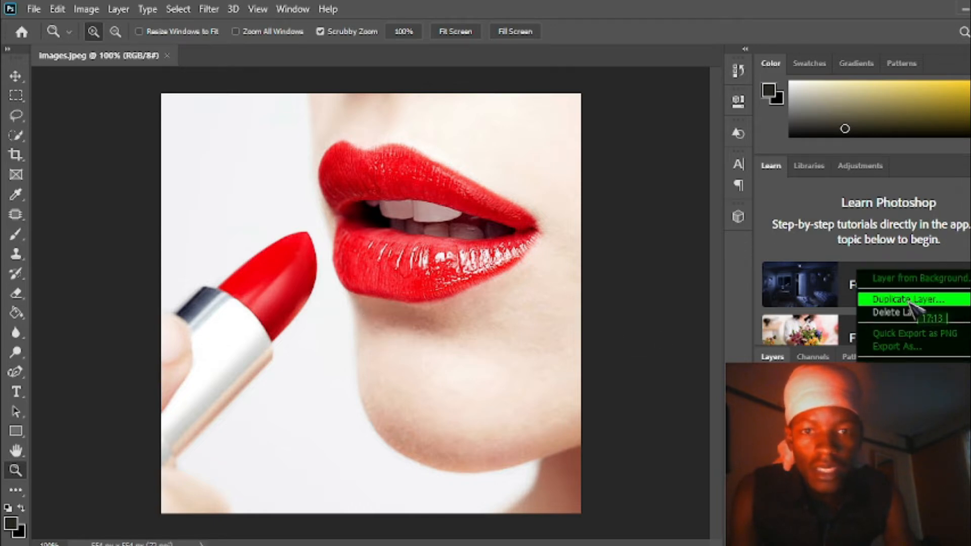
left_click(910, 300)
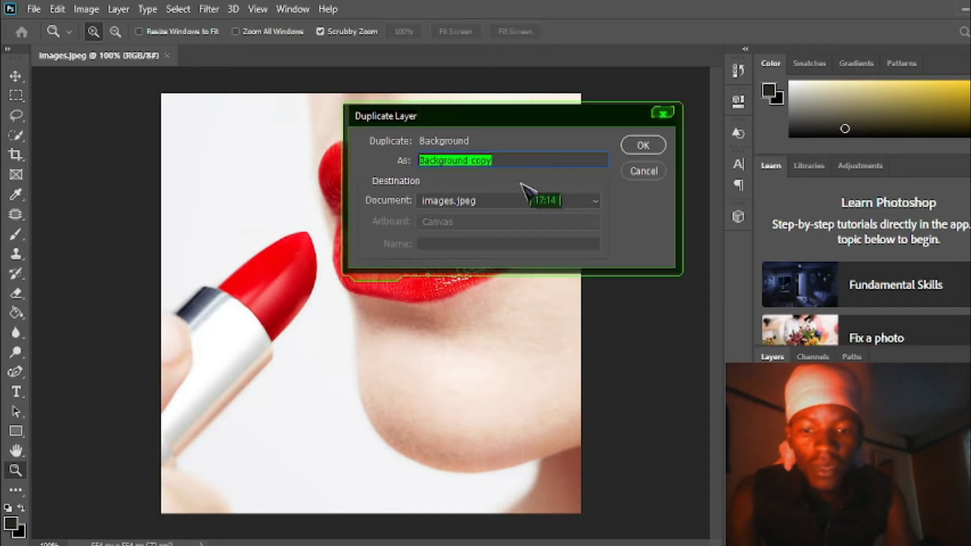
type("new appearance")
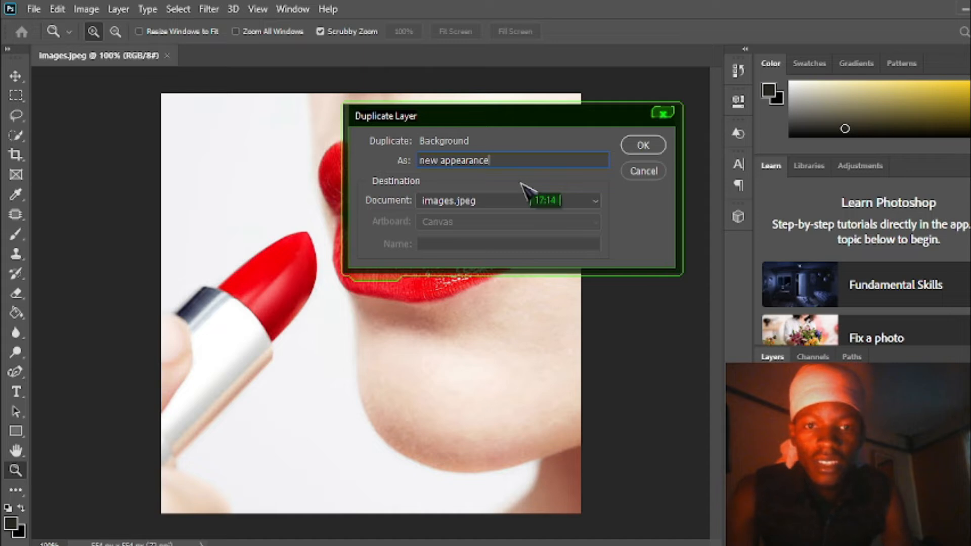
left_click(643, 146)
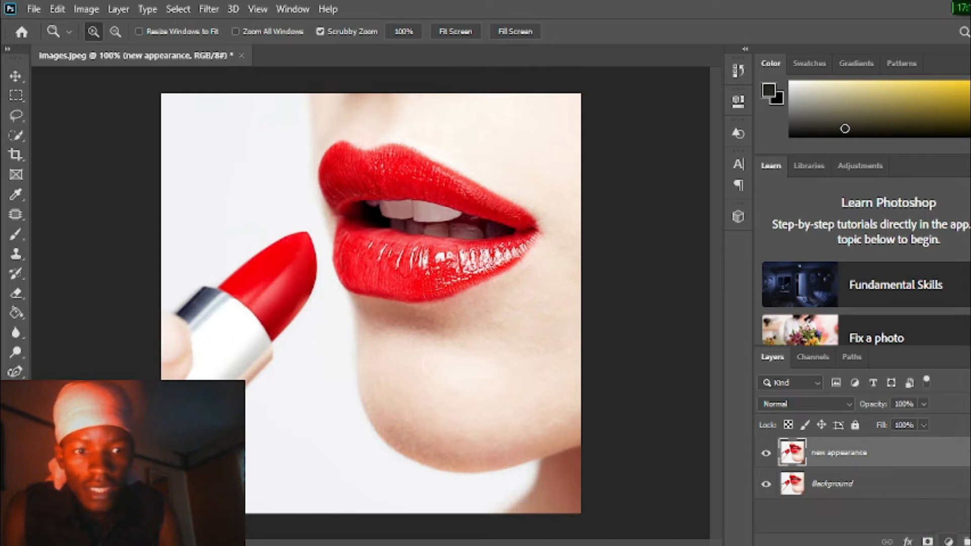
Add a Hue/Saturation adjustment layer above "new appearance" and target the Reds range by sampling the upper lip's colour on the image
left_click(949, 542)
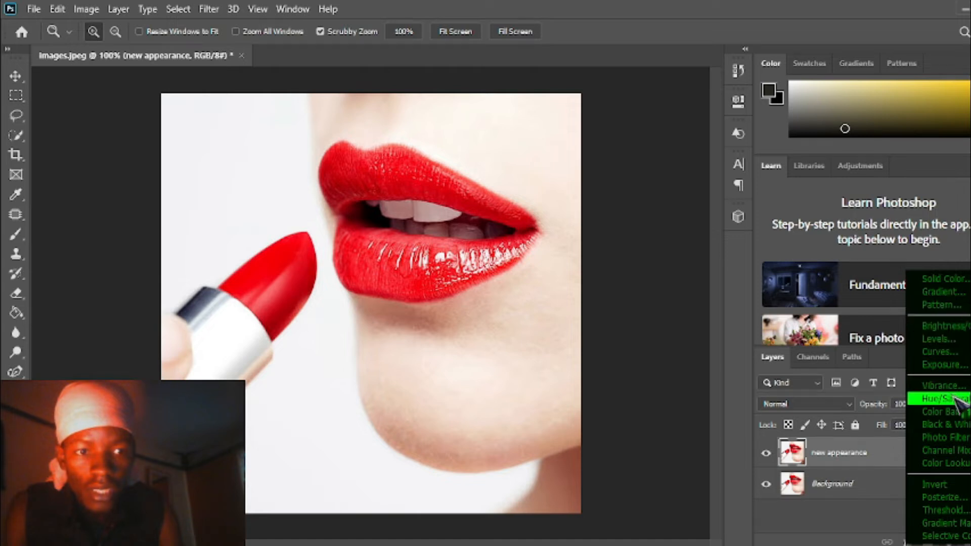
left_click(941, 399)
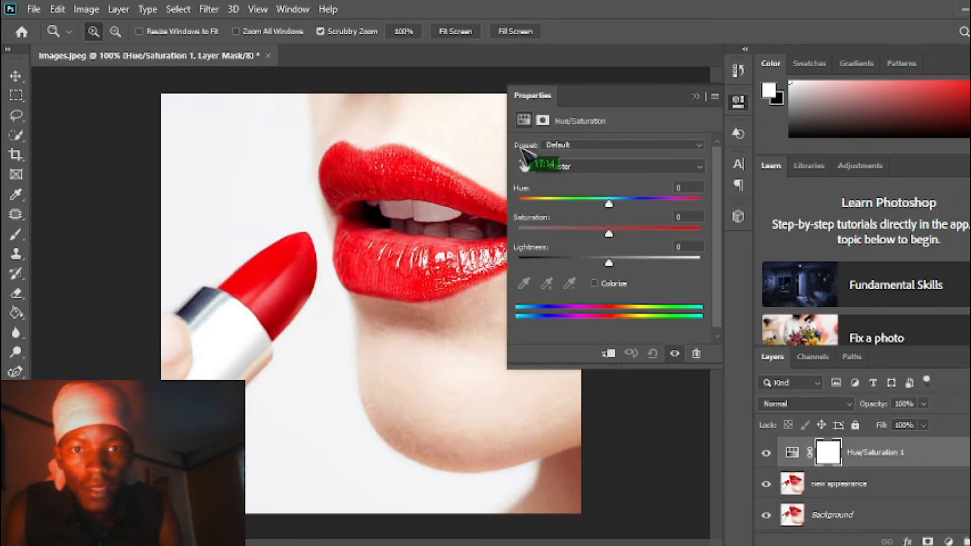
left_click(524, 166)
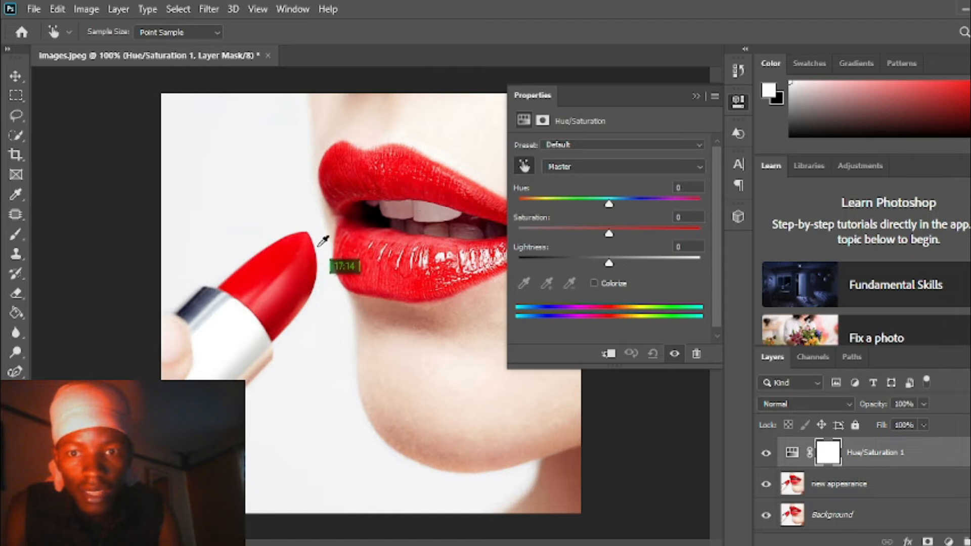
left_click(410, 187)
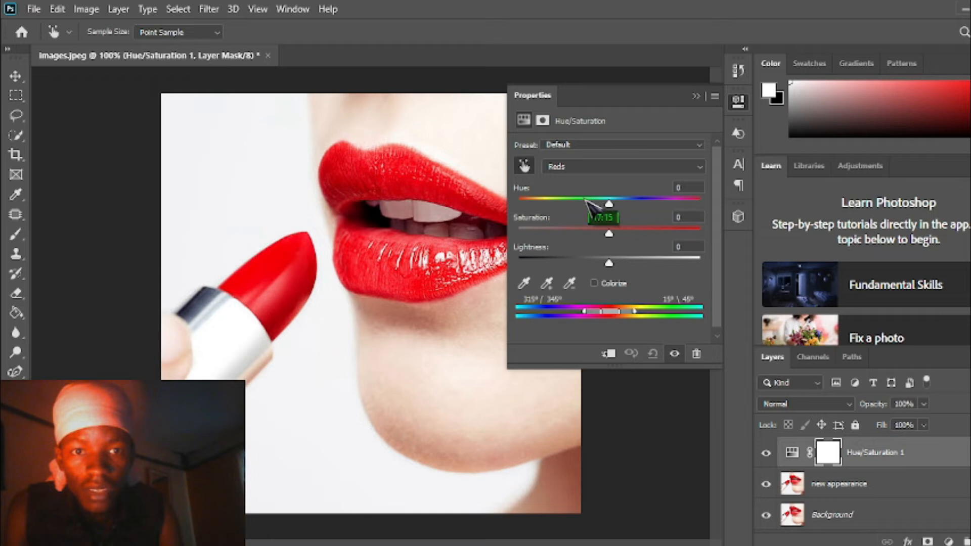
Shift the hue of the Reds to -43 in the Hue/Saturation adjustment to turn the lips and lipstick magenta
left_click_drag(609, 203, 578, 204)
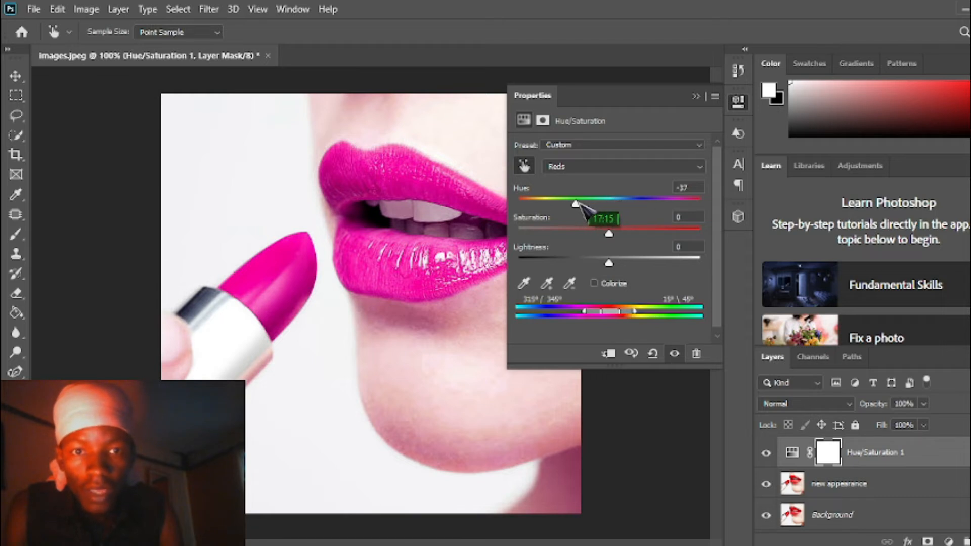
left_click_drag(602, 209, 569, 204)
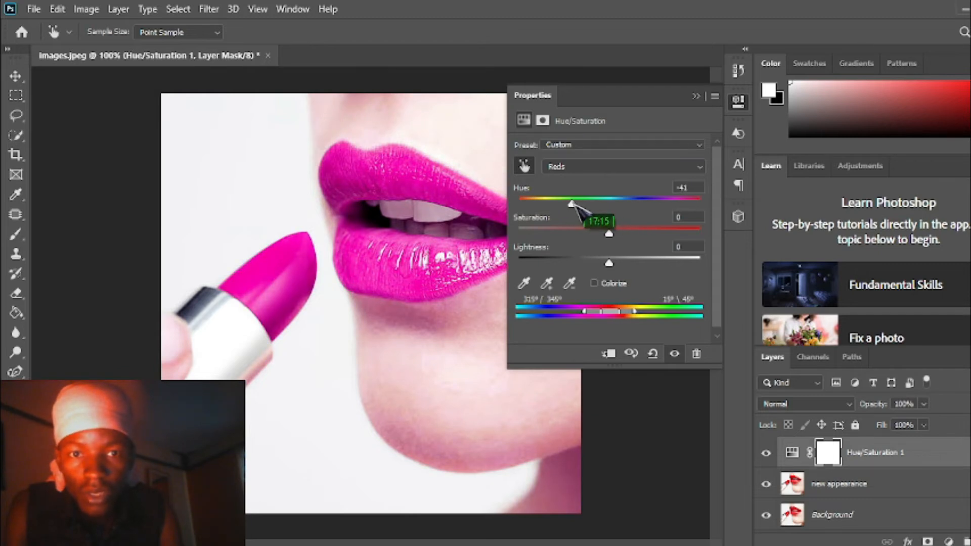
left_click_drag(574, 203, 573, 192)
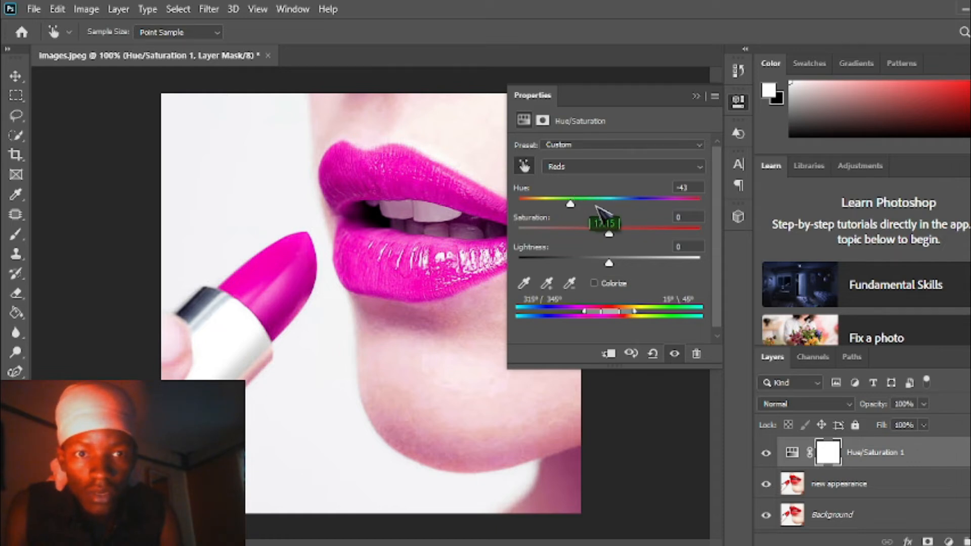
left_click(697, 97)
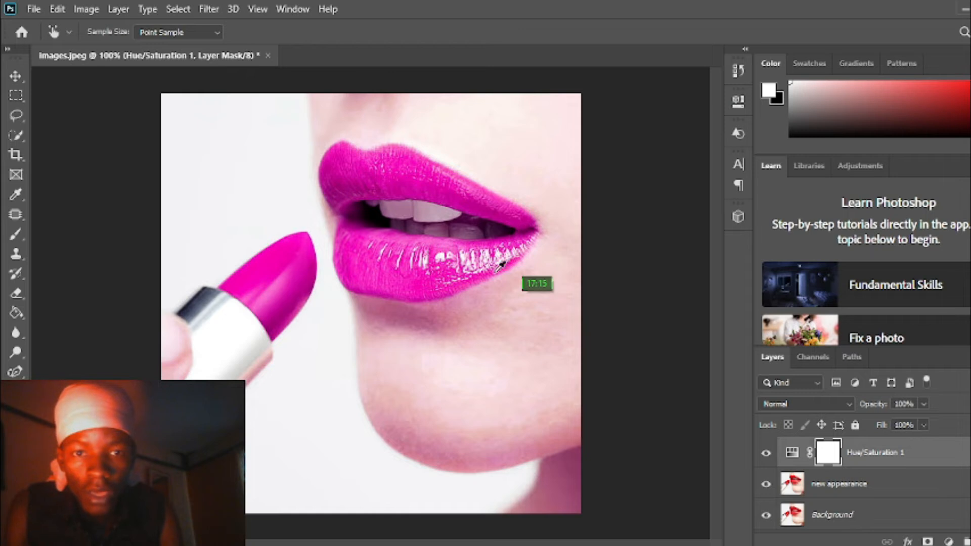
Erase the adjustment's mask over the skin, fingers and background with a size 90 Eraser, keeping the colour on the lips and lipstick
left_click(16, 294)
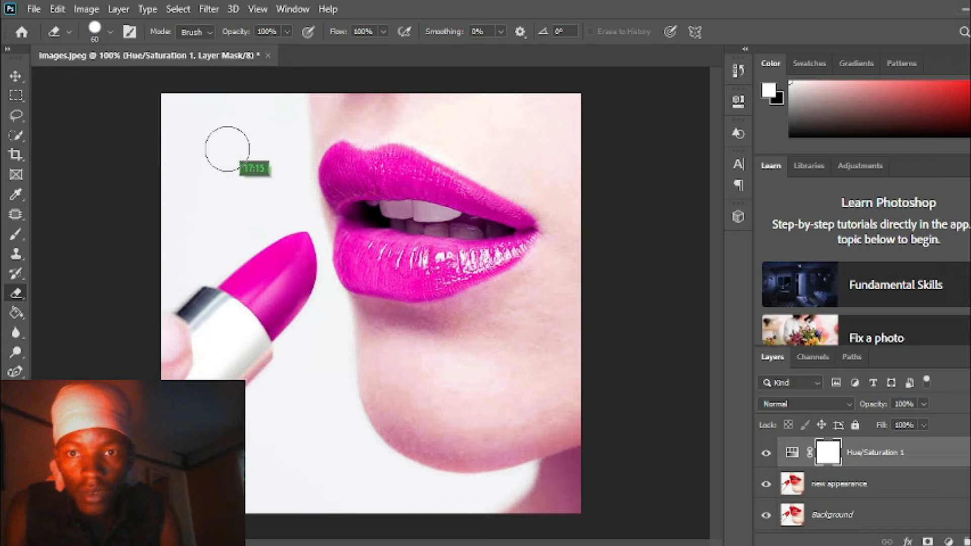
key("bracketright")
key("bracketright")
key("bracketright")
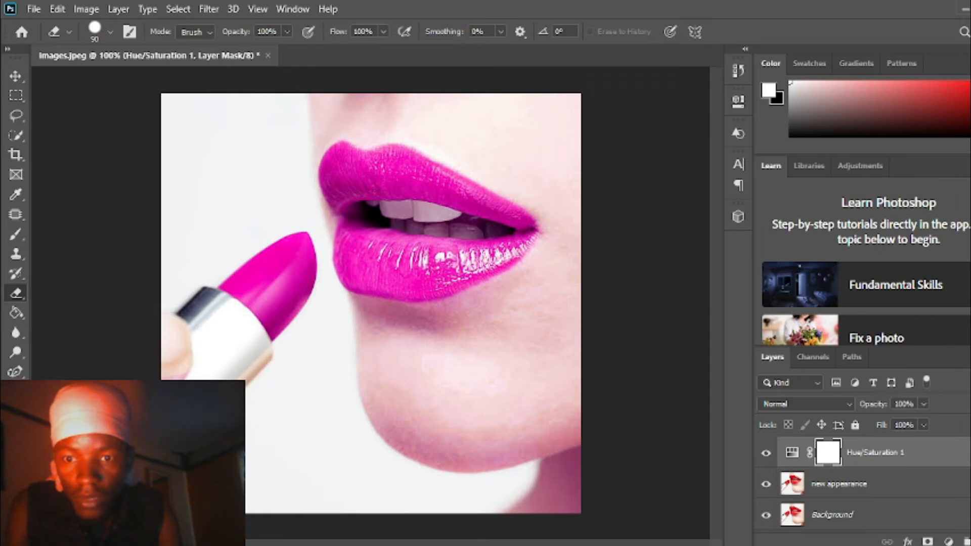
mouse_move(321, 358)
left_mouse_down()
mouse_move(380, 335)
mouse_move(448, 338)
mouse_move(389, 393)
mouse_move(473, 471)
mouse_move(518, 432)
mouse_move(537, 394)
mouse_move(494, 513)
mouse_move(572, 365)
mouse_move(525, 320)
mouse_move(500, 315)
mouse_move(556, 281)
mouse_move(584, 234)
mouse_move(588, 250)
mouse_move(585, 170)
mouse_move(539, 100)
mouse_move(424, 89)
mouse_move(341, 107)
mouse_move(601, 149)
left_mouse_up()
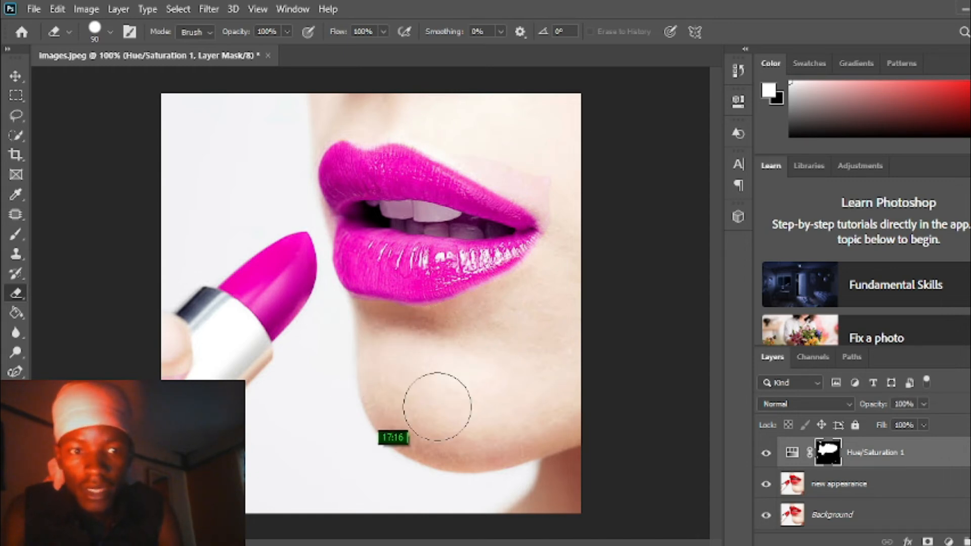
Compare the image with and without the Hue/Saturation layer and examine the recoloured lips and lipstick at different magnifications
left_click(766, 459)
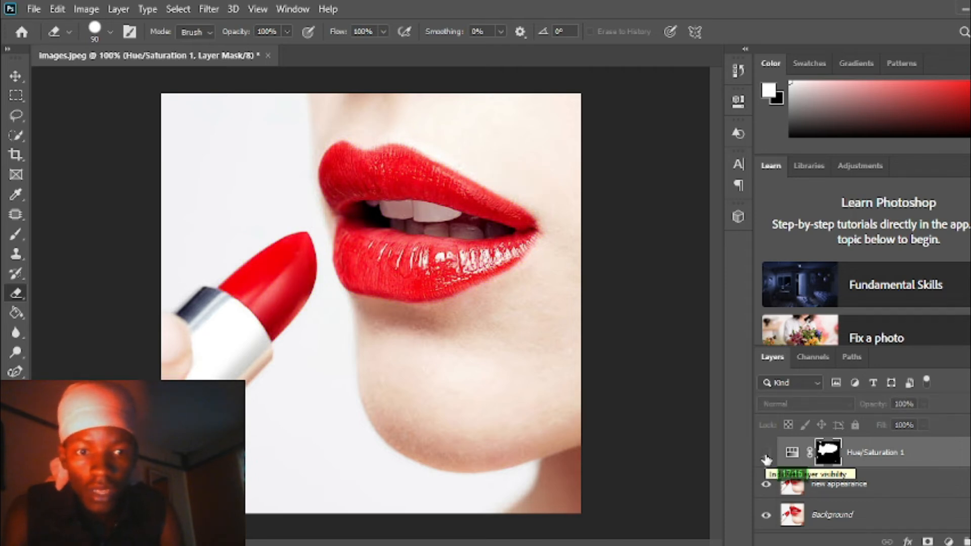
left_click(766, 459)
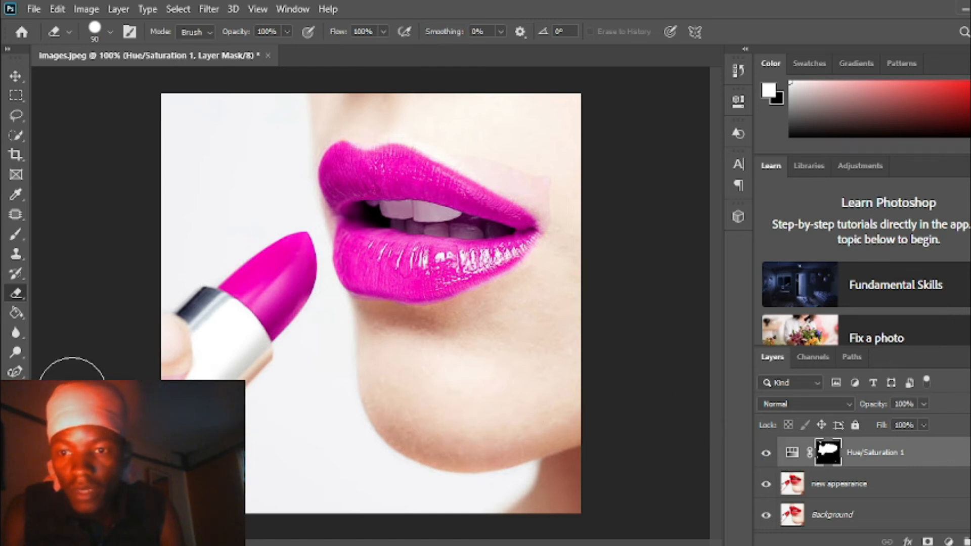
key("z")
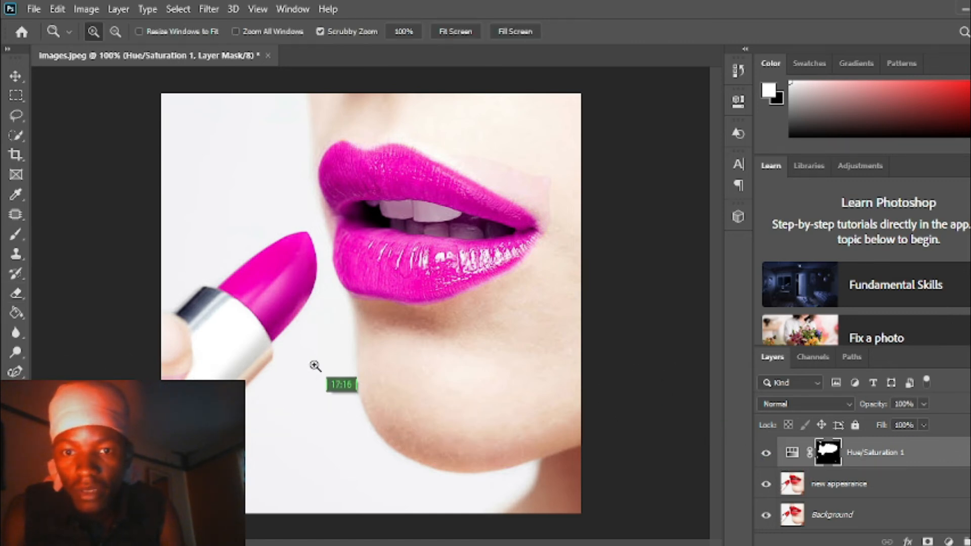
key("ctrl+plus")
left_click_drag(331, 356, 422, 324)
left_click_drag(319, 357, 393, 312)
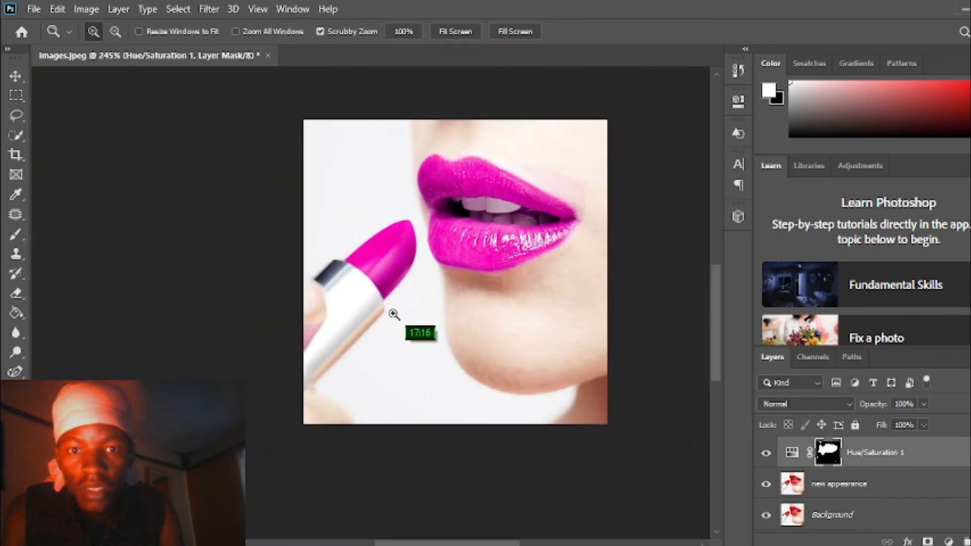
left_click(407, 307)
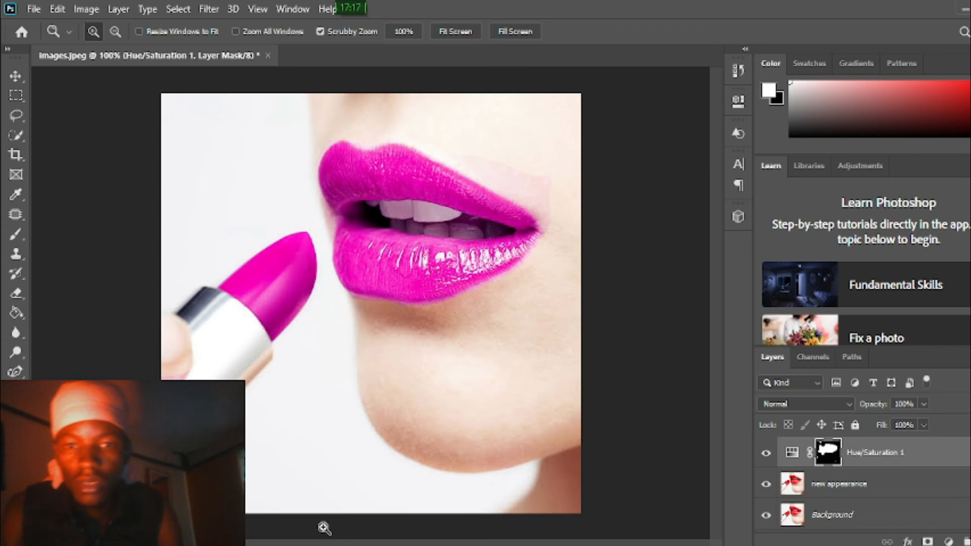
Start saving the recoloured image as a new file, choosing to store it on the computer
left_click(33, 9)
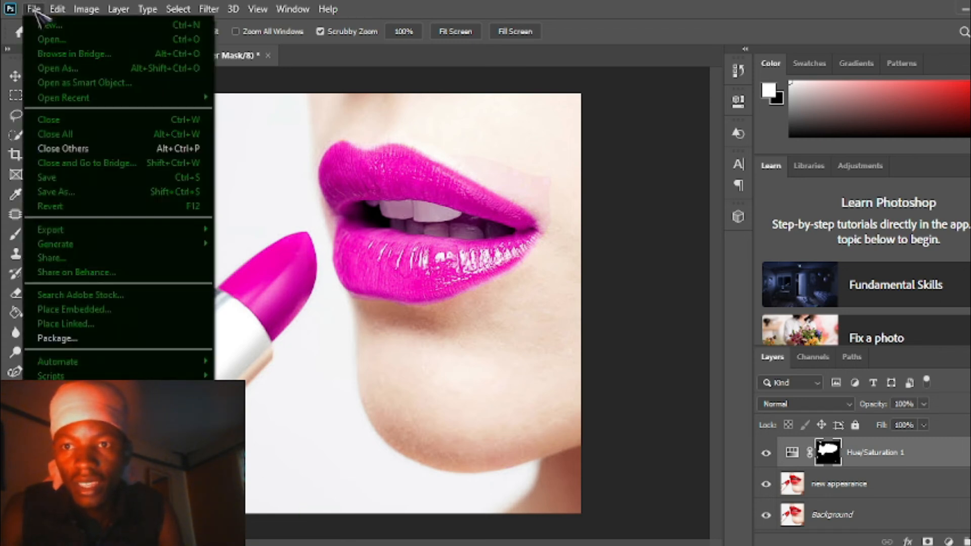
left_click(58, 194)
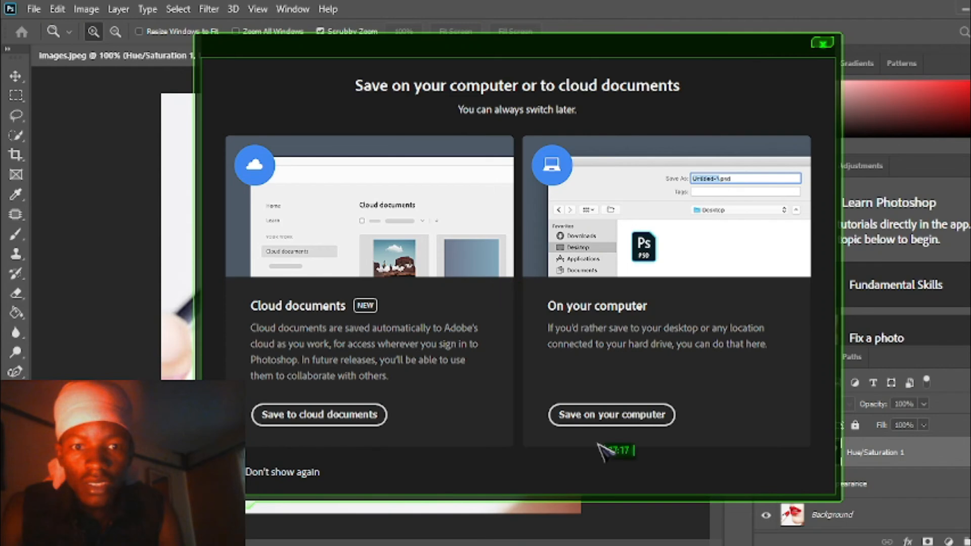
left_click(592, 420)
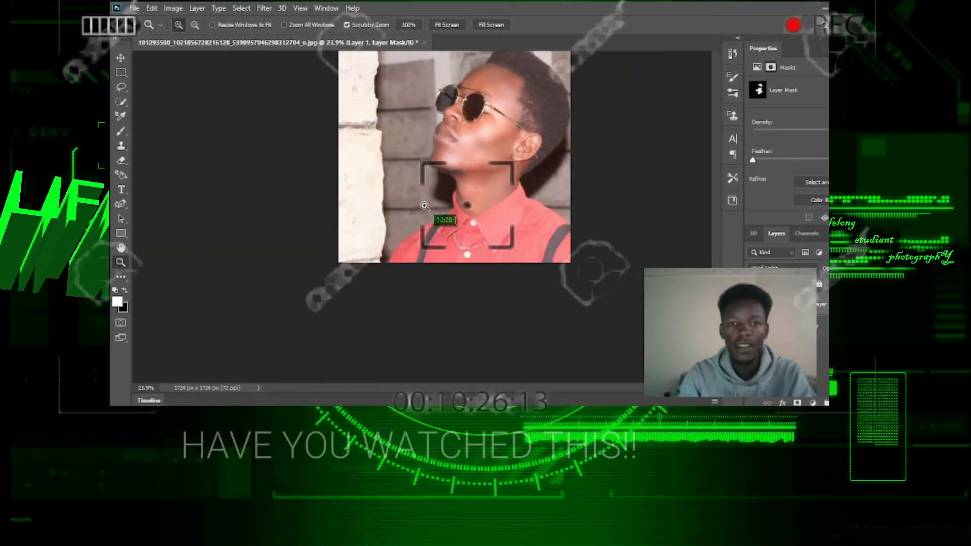
left_click_drag(450, 194, 451, 193)
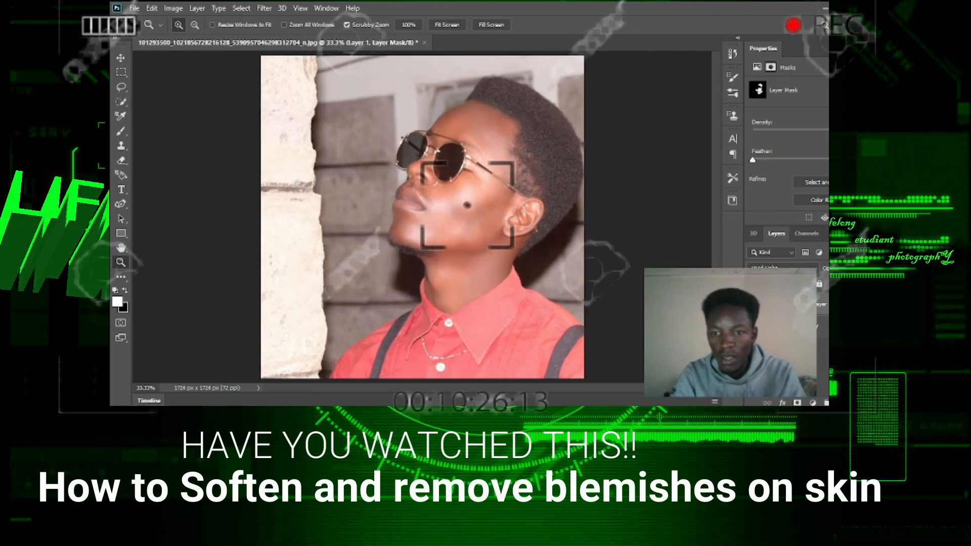
left_click(752, 305)
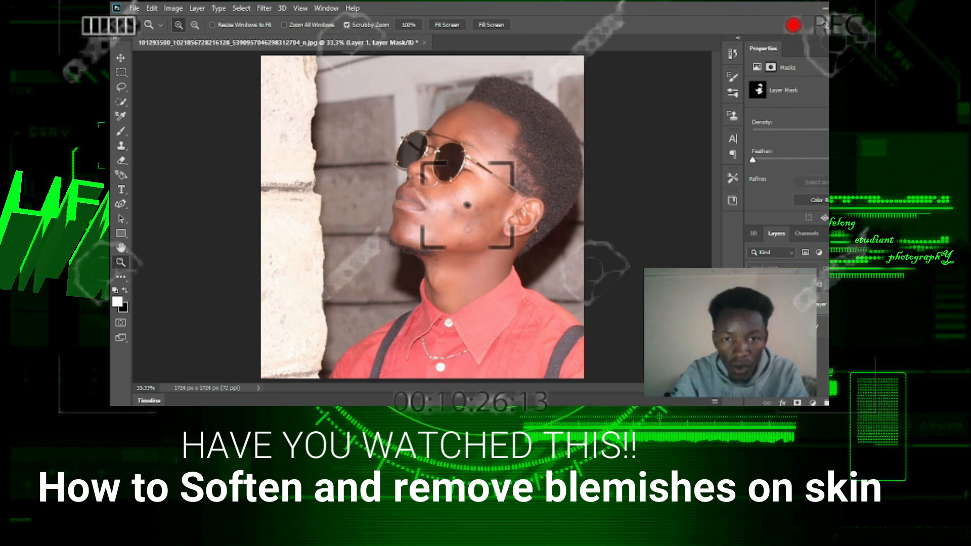
left_click(752, 305)
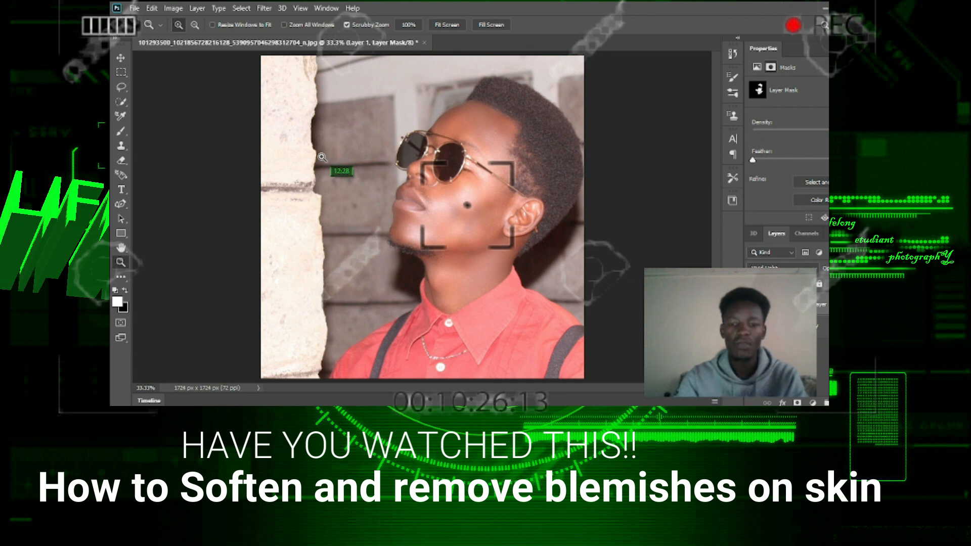
mouse_move(524, 172)
left_mouse_down()
mouse_move(494, 187)
mouse_move(527, 190)
left_mouse_up()
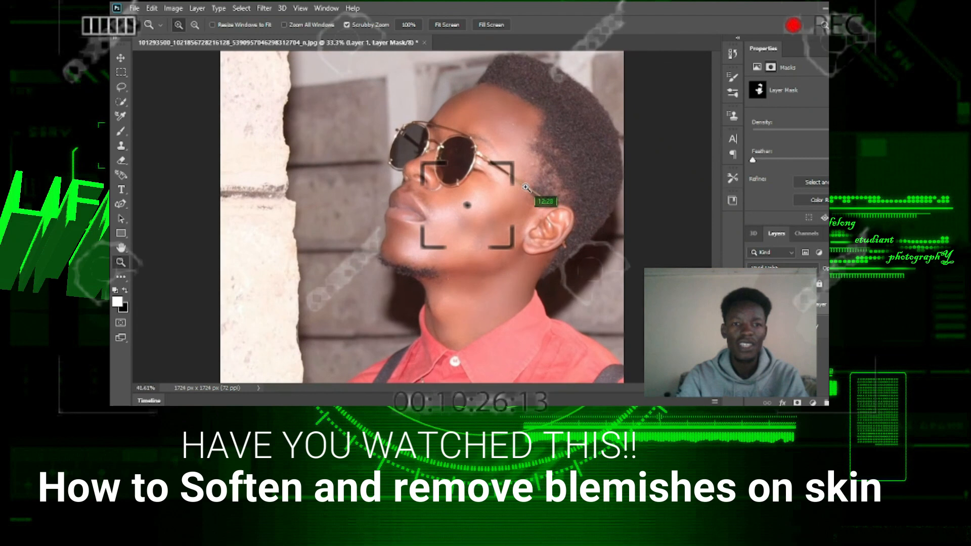